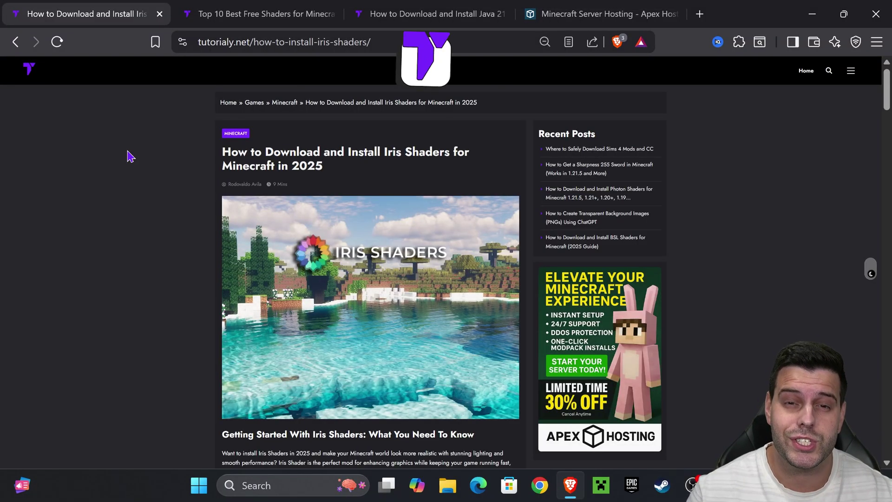
Open the Iris Shaders download page from the article's Step 1 section and download the installer as a universal JAR.
scroll(433, 216, "down", 7)
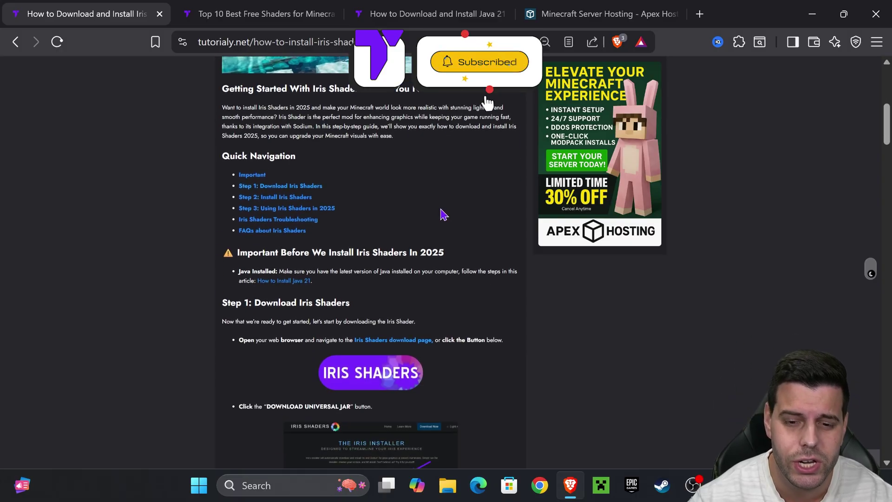
scroll(400, 209, "up", 8)
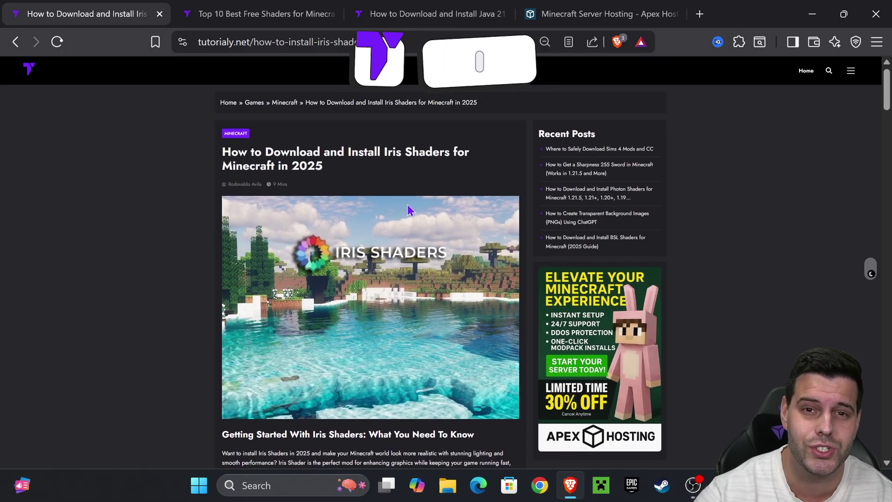
scroll(513, 196, "down", 8)
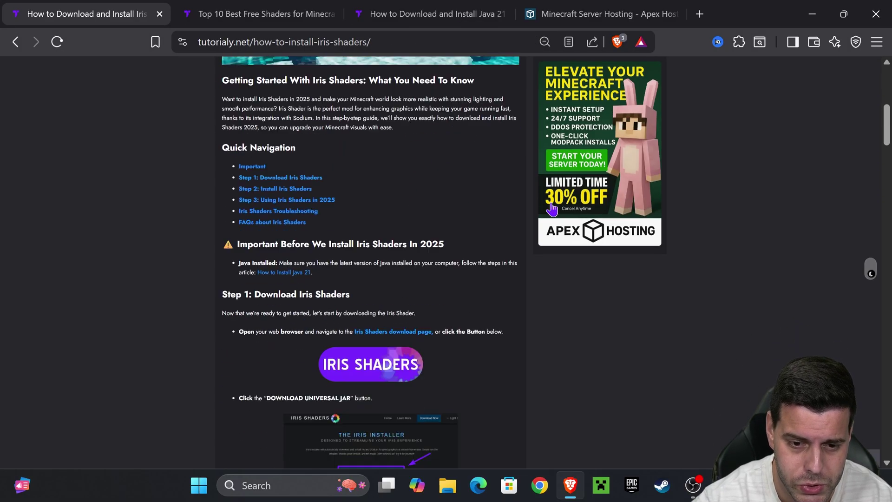
scroll(505, 239, "down", 5)
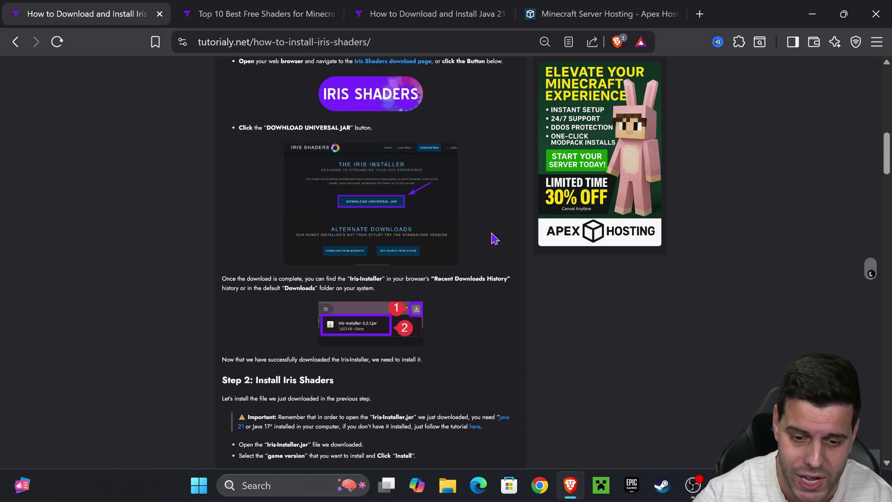
scroll(495, 238, "up", 6)
scroll(465, 237, "down", 2)
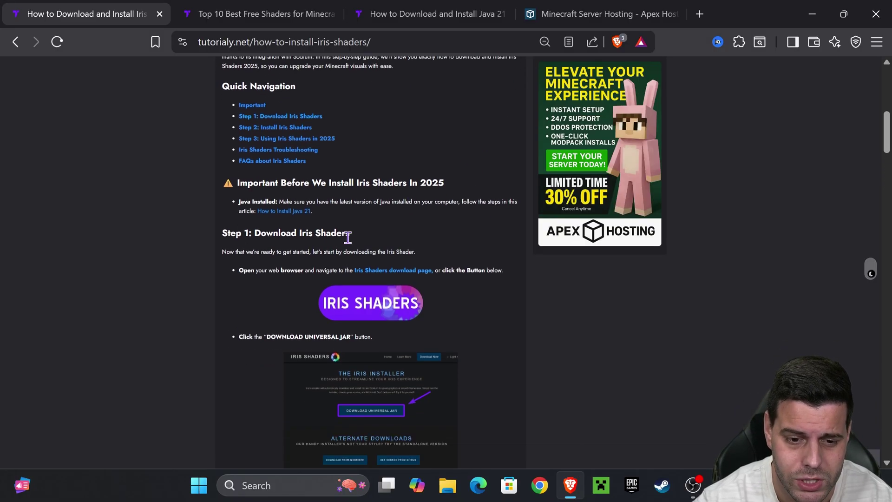
left_click(287, 117)
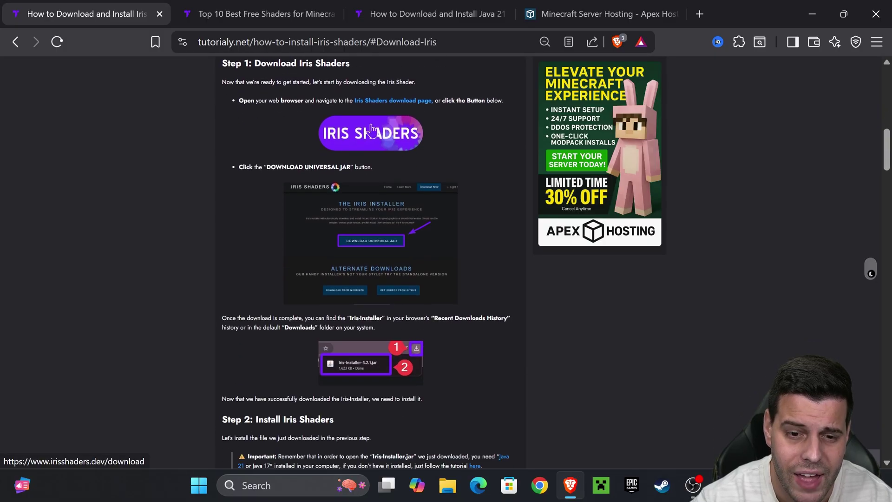
left_click(393, 138)
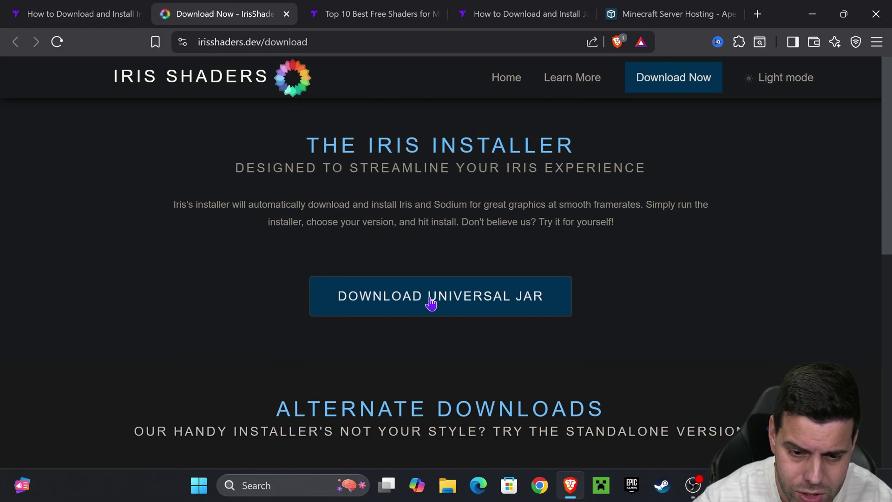
left_click(442, 306)
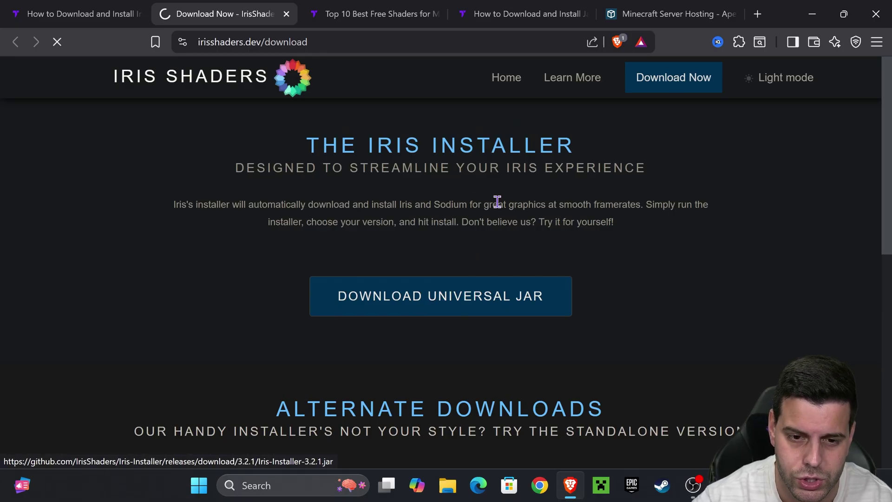
left_click(325, 309)
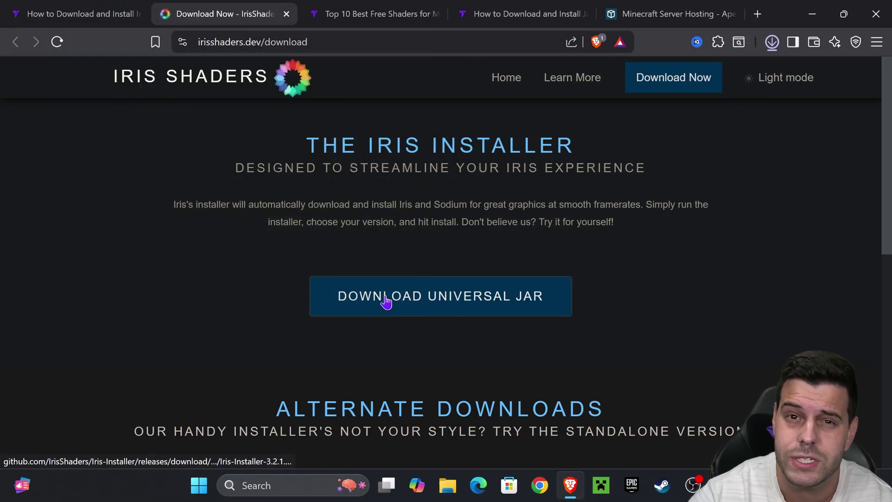
Place the downloaded Iris-Installer-3.2.1 (19).jar from the recent download history on the desktop and minimise the browser.
key("super+Down")
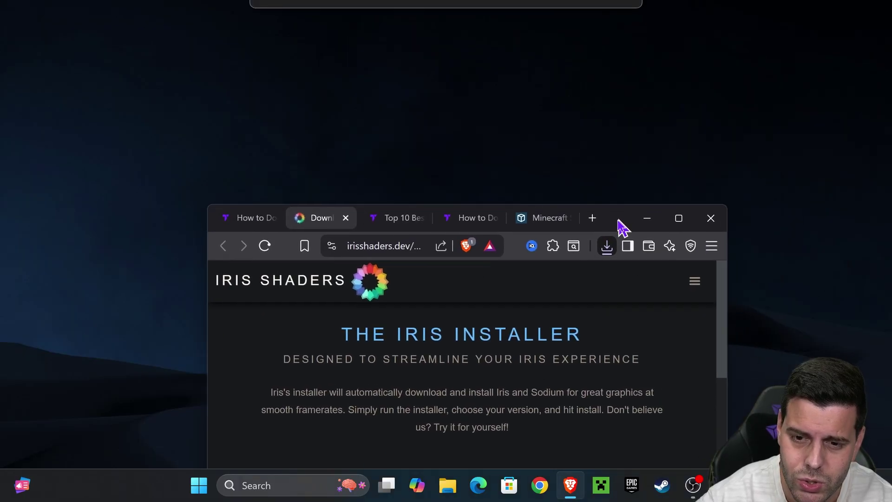
left_click(427, 397)
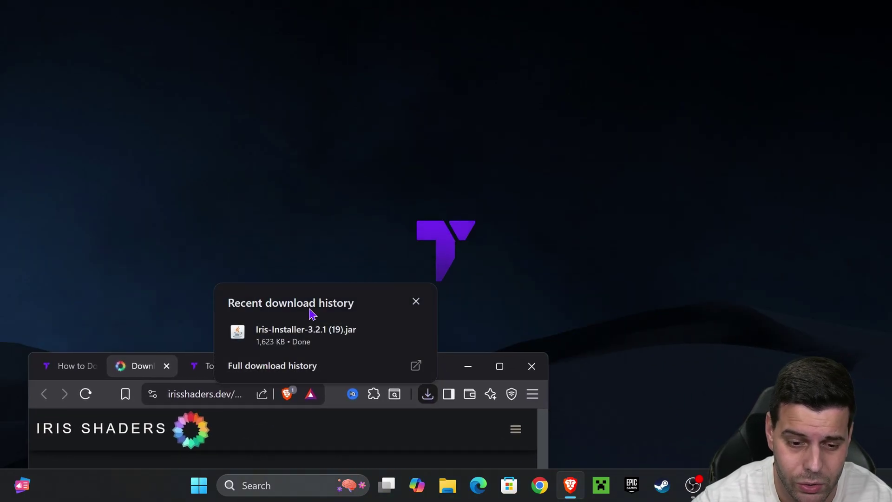
left_click_drag(293, 337, 521, 195)
left_click(468, 366)
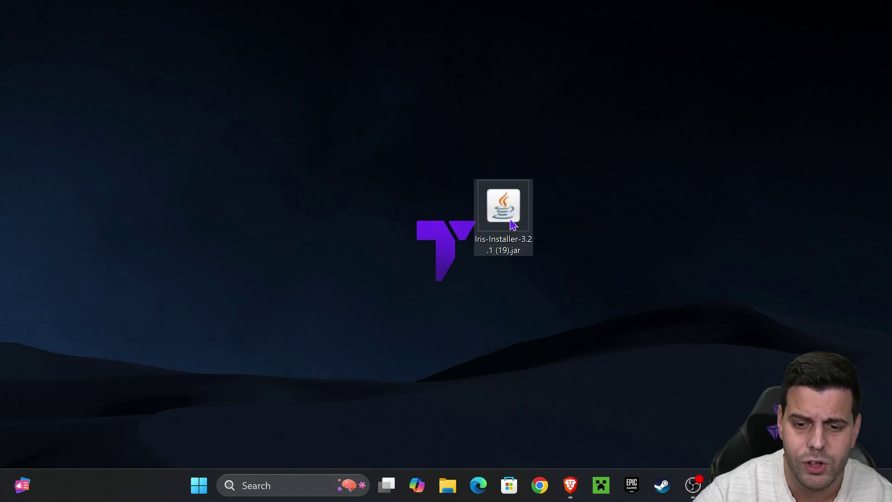
left_click_drag(514, 229, 455, 140)
left_click(557, 140)
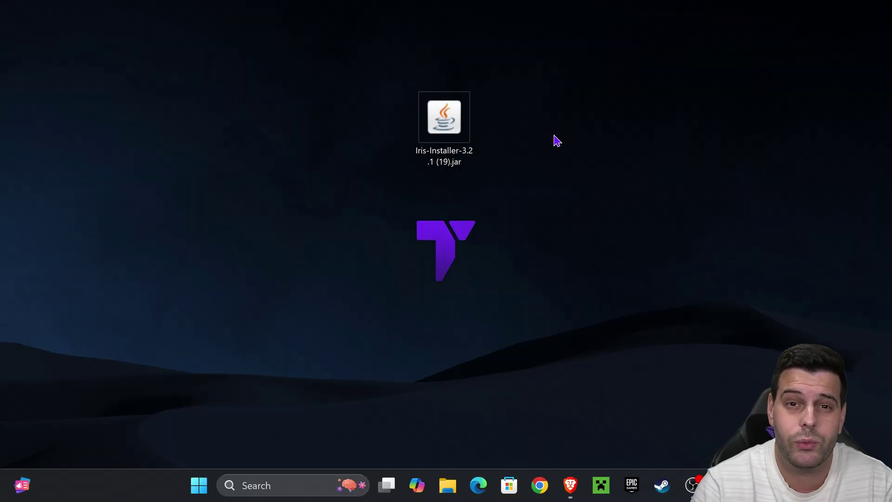
Run the Iris installer from the desktop and install Iris Only for game version 1.21.8 into .minecraft.
double_click(443, 120)
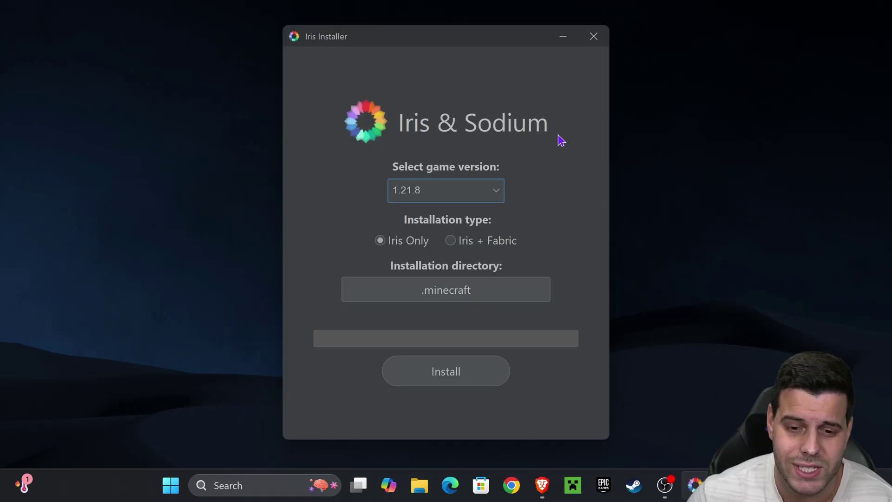
left_click(422, 197)
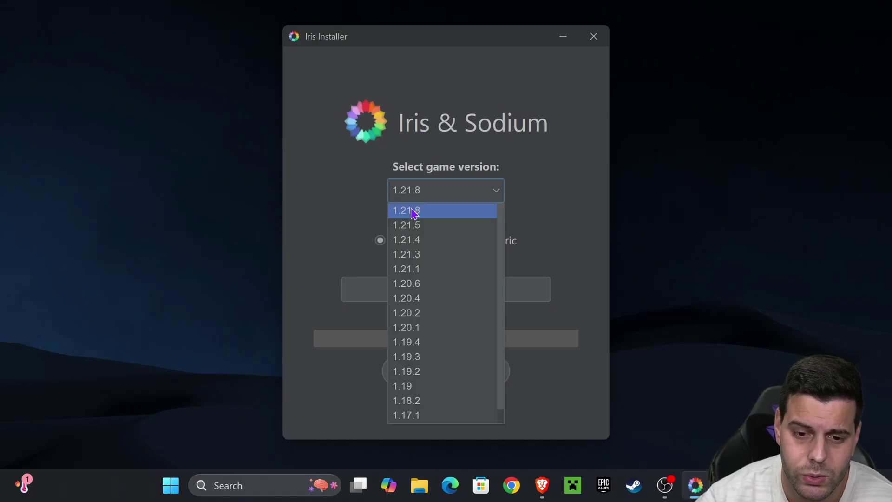
left_click(415, 211)
left_click(485, 373)
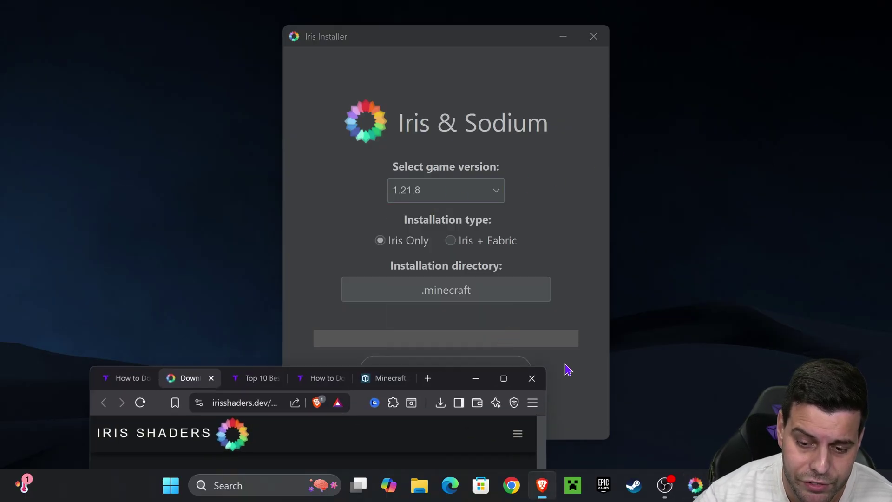
Switch to the maximised browser and review the article on downloading and installing Java 21 (JDK 21).
left_click(503, 373)
left_click(510, 11)
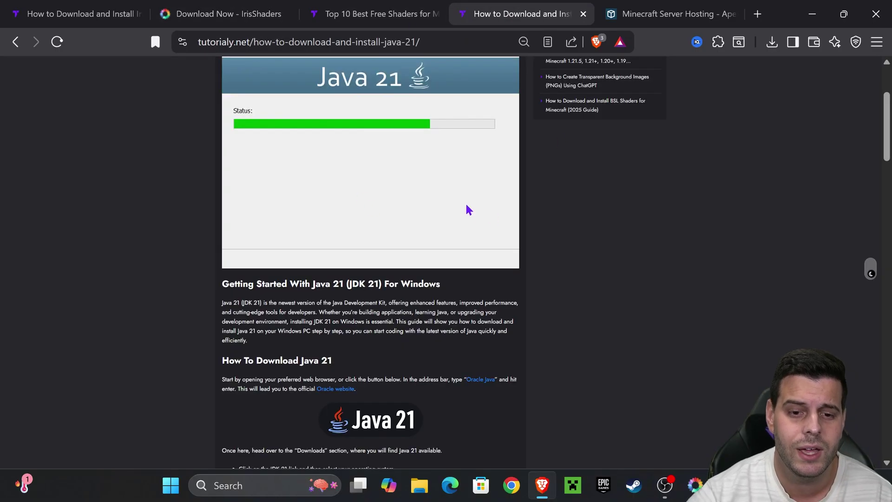
scroll(469, 212, "up", 3)
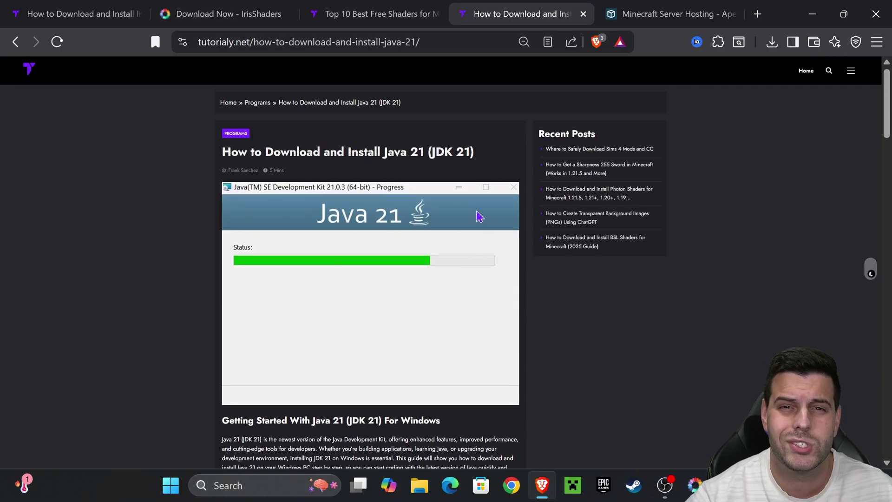
scroll(481, 217, "down", 20)
scroll(516, 225, "up", 10)
scroll(502, 254, "up", 10)
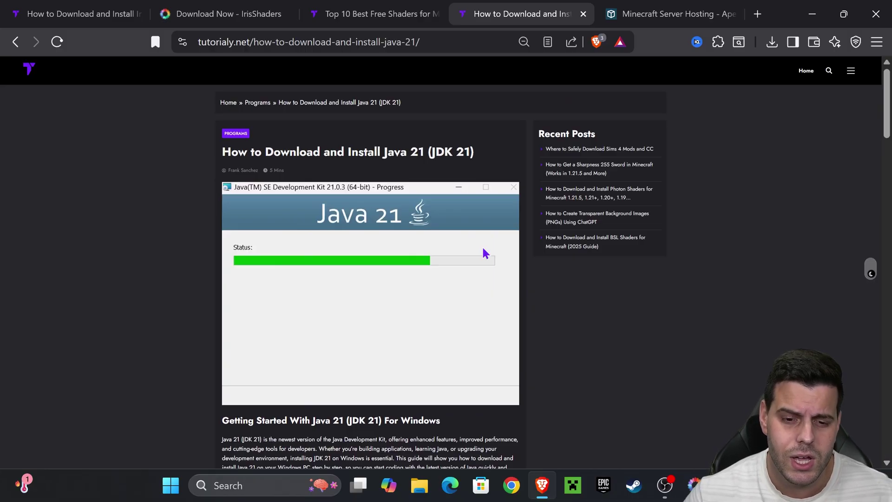
scroll(483, 254, "down", 20)
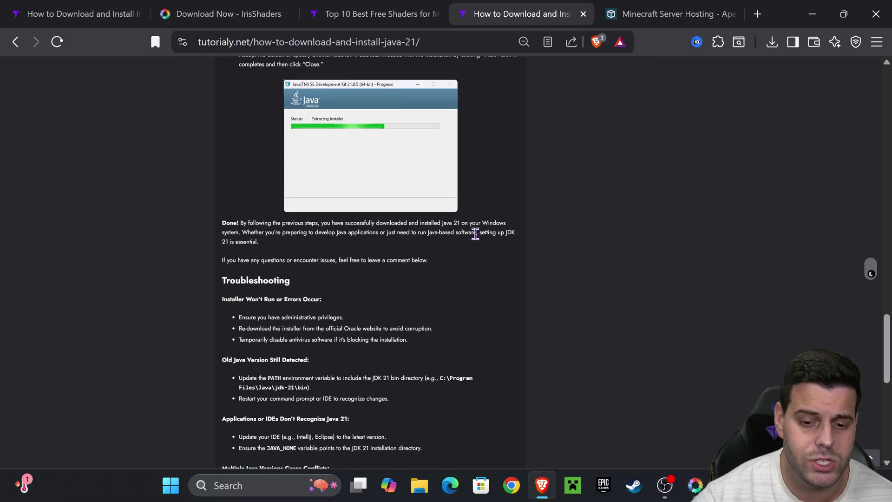
scroll(481, 215, "up", 15)
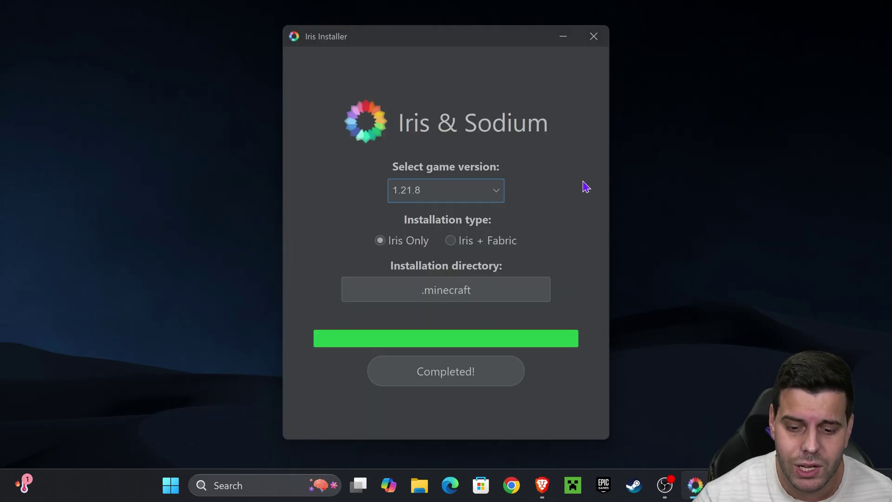
Close the Iris installer and delete its JAR file from the desktop.
left_click(594, 36)
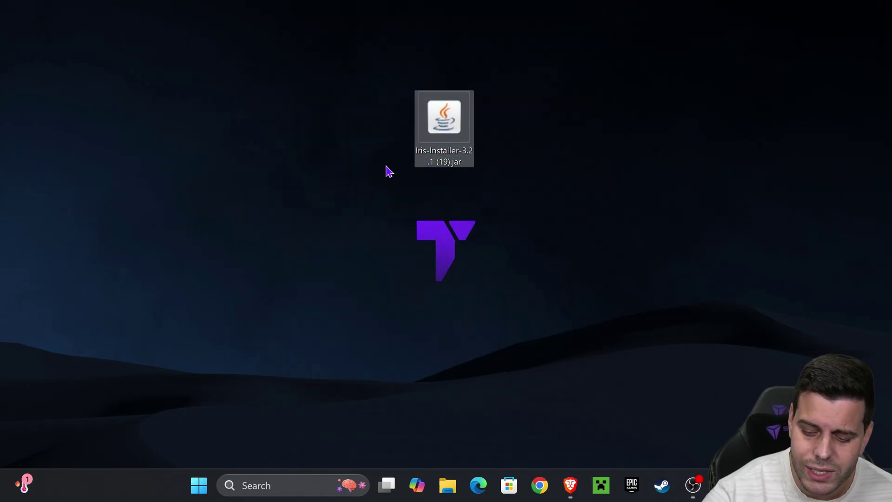
key("Delete")
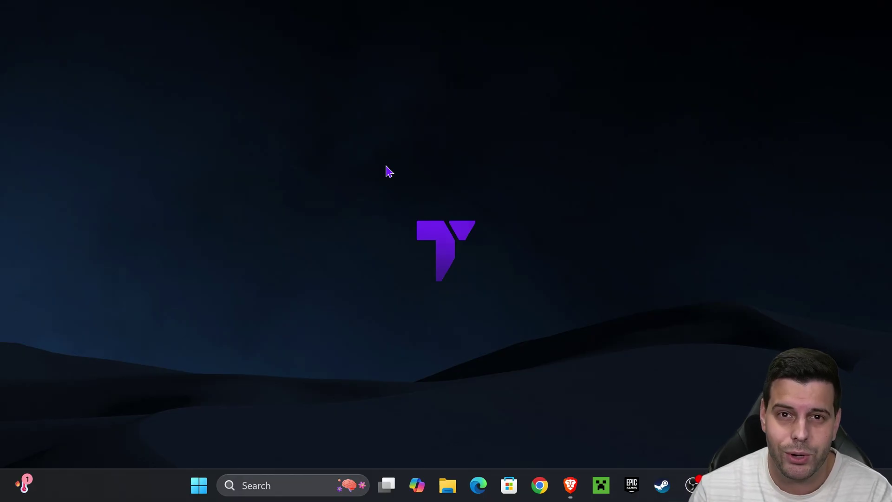
Browse the Top 10 Best Free Shaders for Minecraft article in the browser and open the Bliss Shader link.
left_click(576, 485)
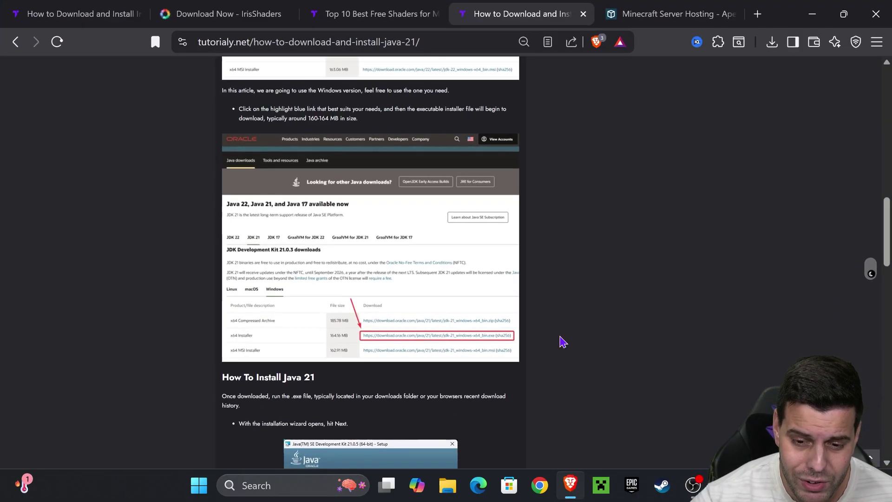
left_click(330, 12)
scroll(412, 176, "down", 4)
scroll(413, 176, "down", 15)
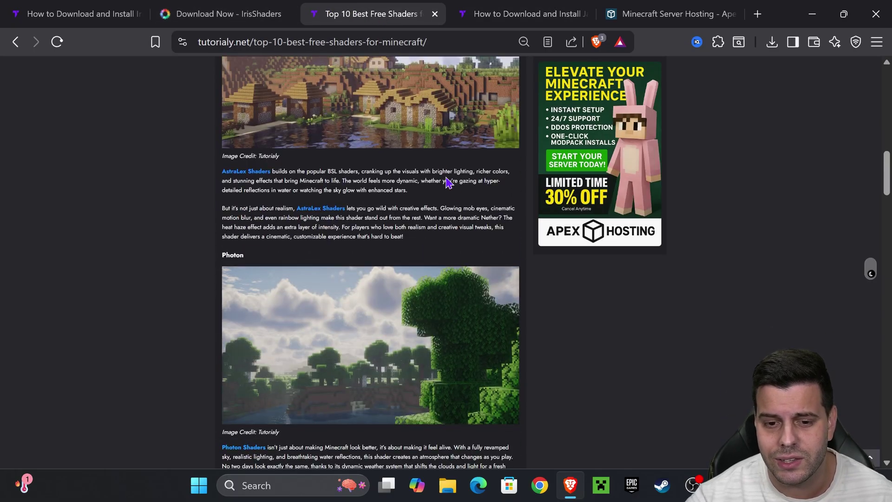
scroll(469, 208, "down", 6)
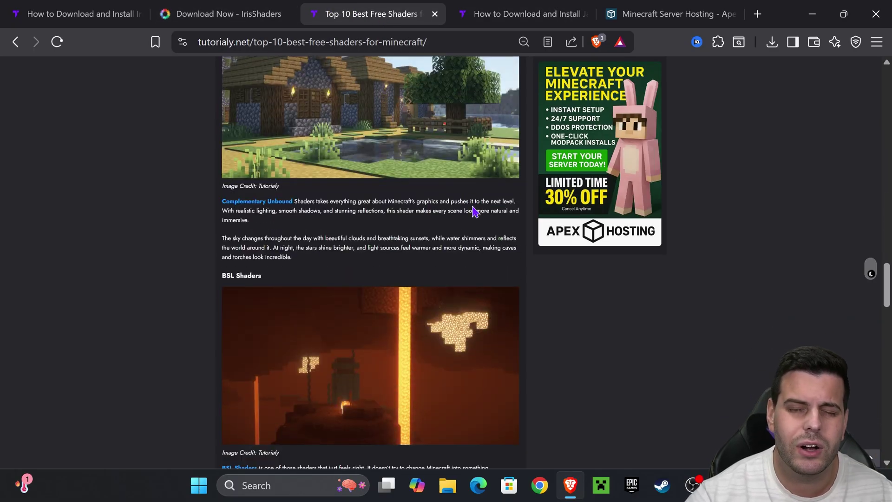
scroll(468, 211, "down", 4)
scroll(458, 212, "up", 16)
scroll(451, 213, "up", 15)
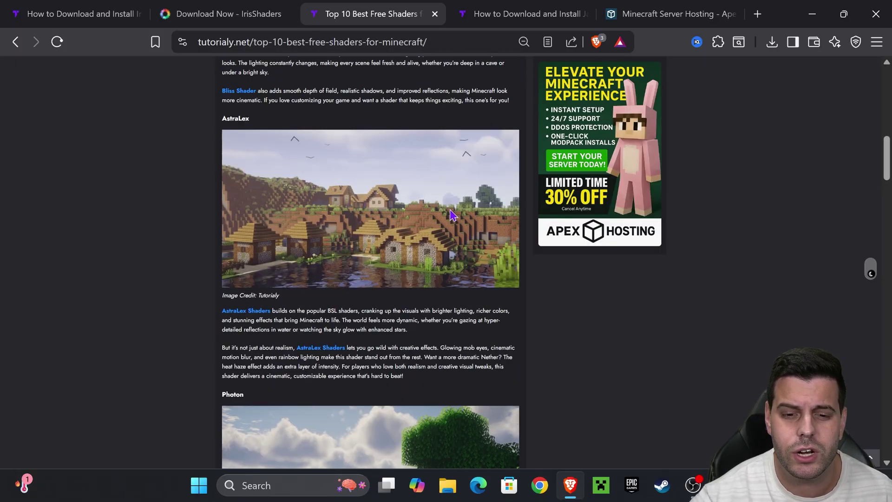
scroll(450, 214, "down", 9)
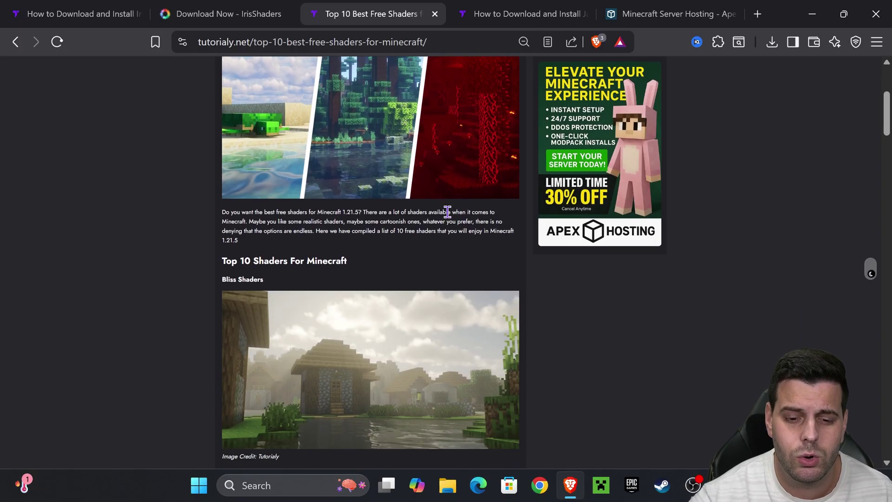
scroll(325, 197, "up", 2)
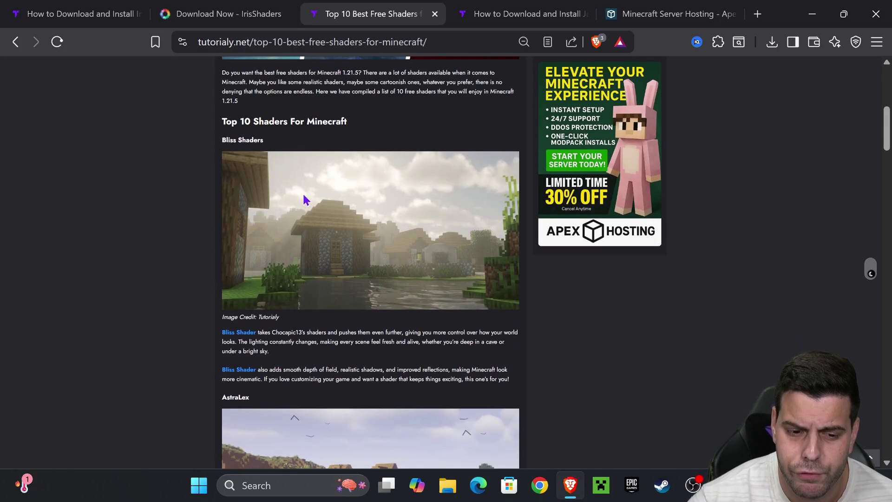
left_click(282, 147)
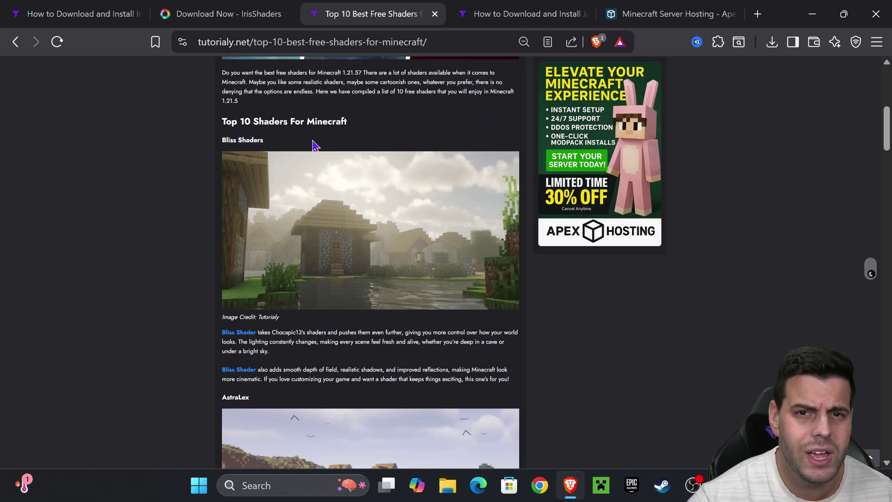
left_click(240, 332)
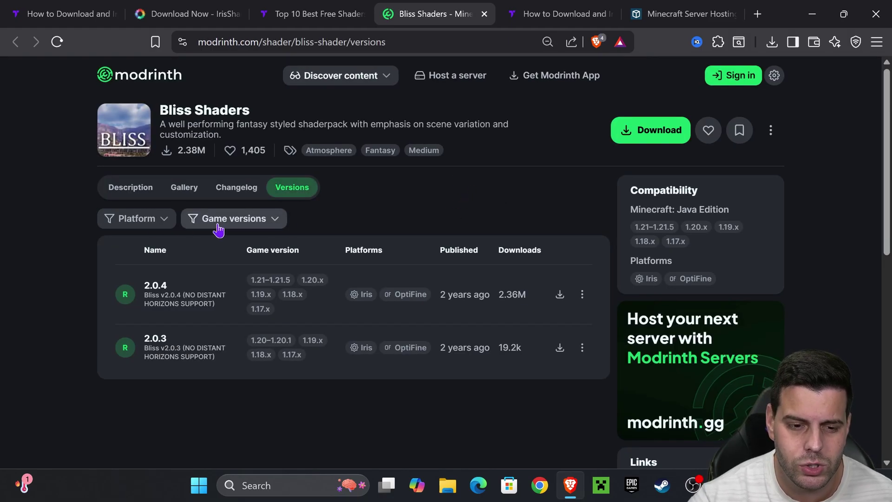
Filter the Bliss Shaders versions by game version 1.21.5 and download release 2.0.4.
left_click(225, 226)
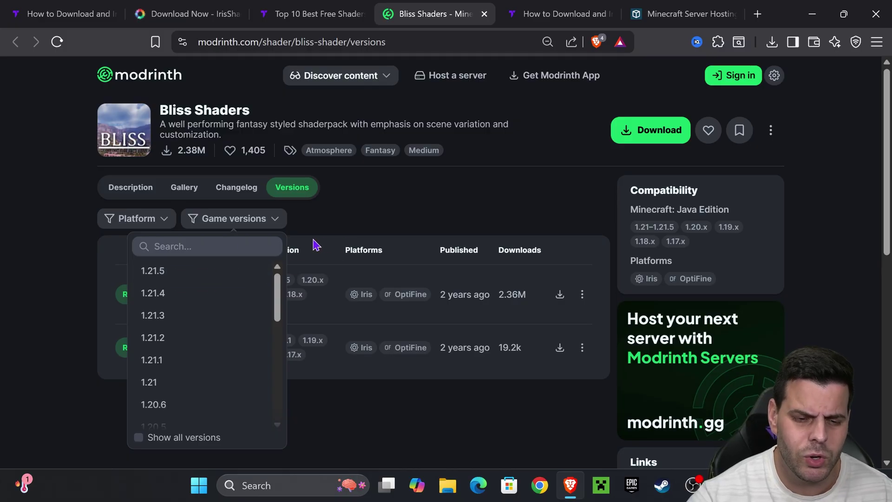
left_click(222, 279)
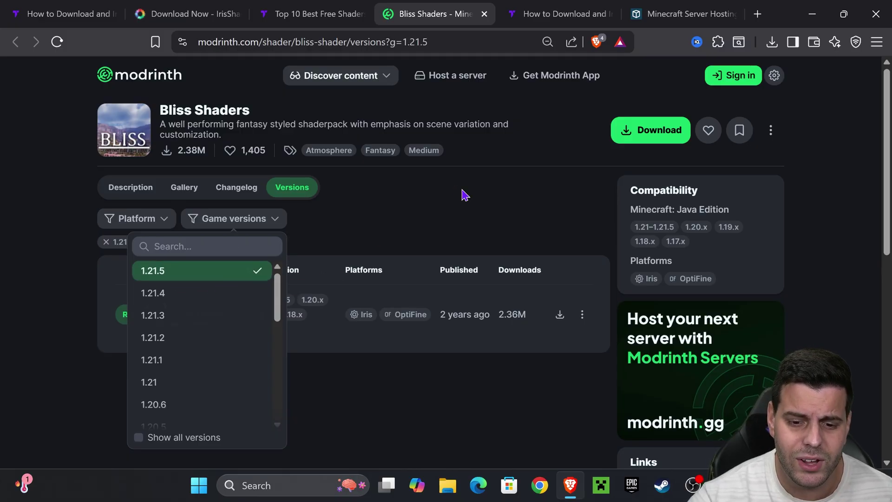
left_click(470, 197)
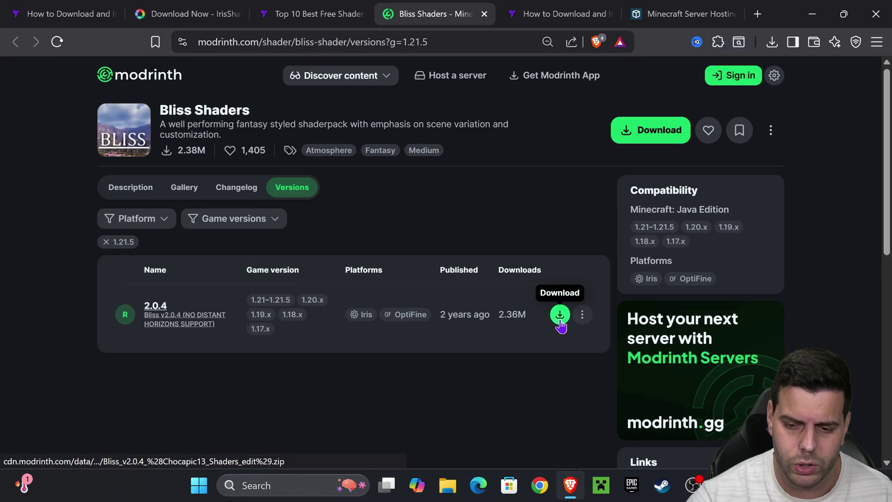
left_click(560, 316)
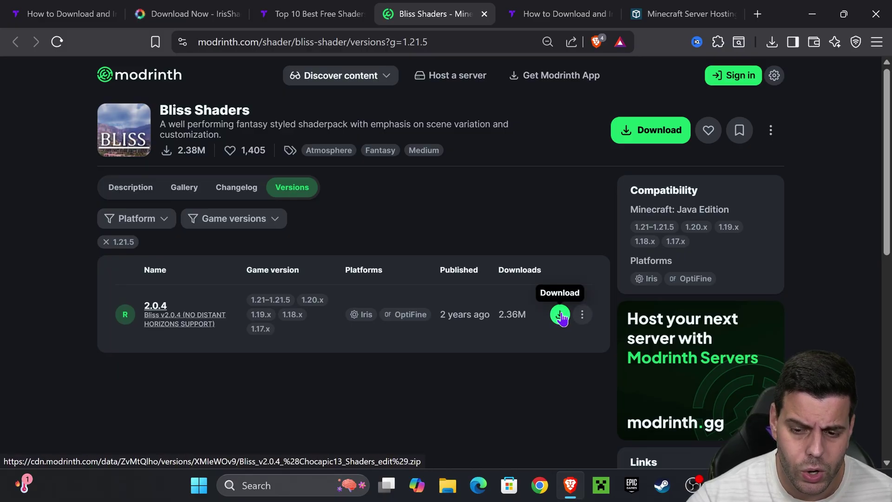
Put the downloaded Bliss_v2.0.4_(Chocapic13_Shaders_edit) (4).zip on the desktop and reposition it near the upper middle.
left_click(355, 312)
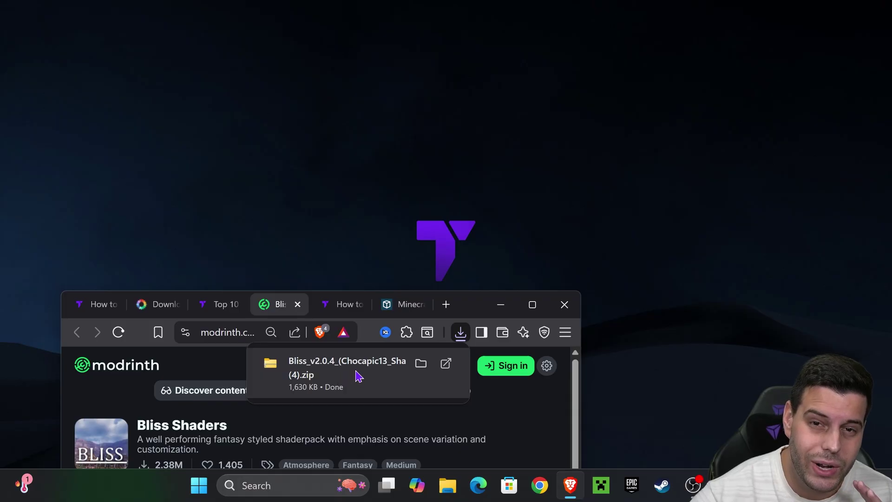
left_click_drag(358, 378, 548, 205)
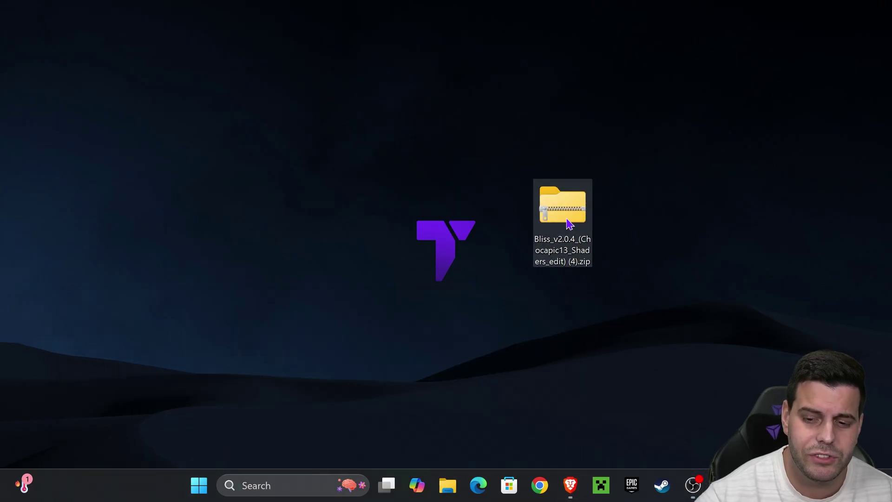
left_click_drag(585, 224, 467, 156)
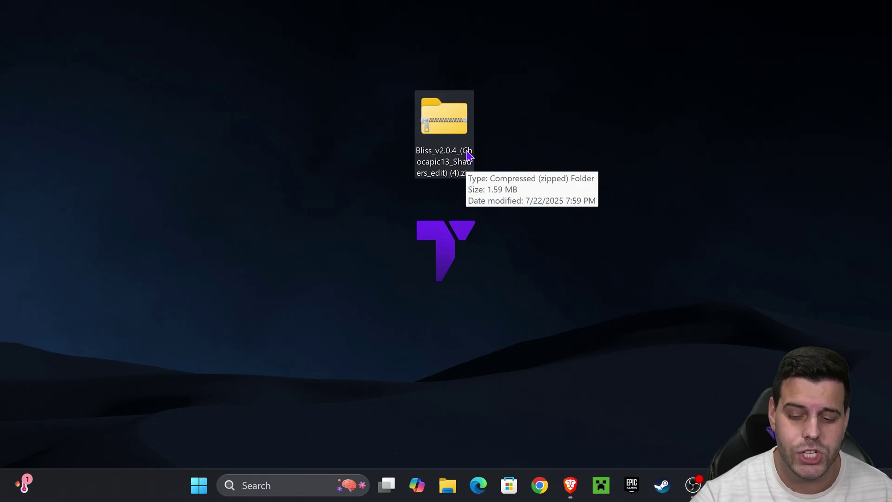
left_click(671, 192)
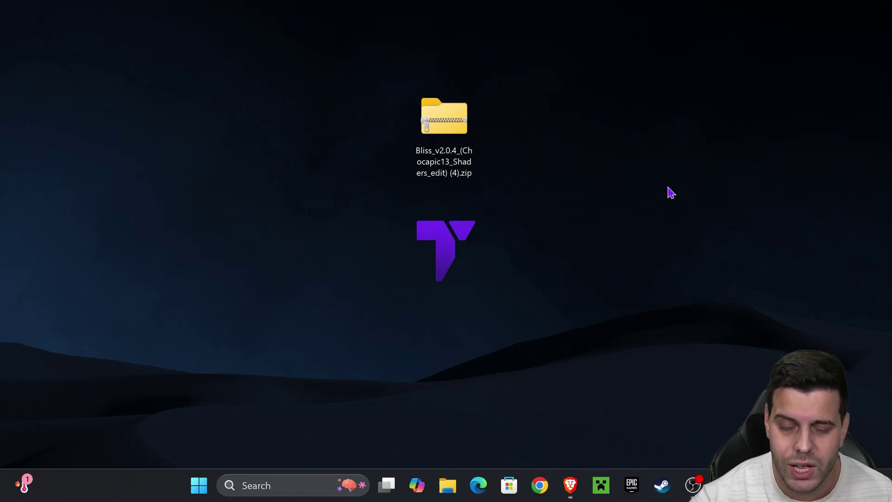
Switch to the Minecraft Launcher and show the Java Edition installations with modded versions included.
left_click(601, 485)
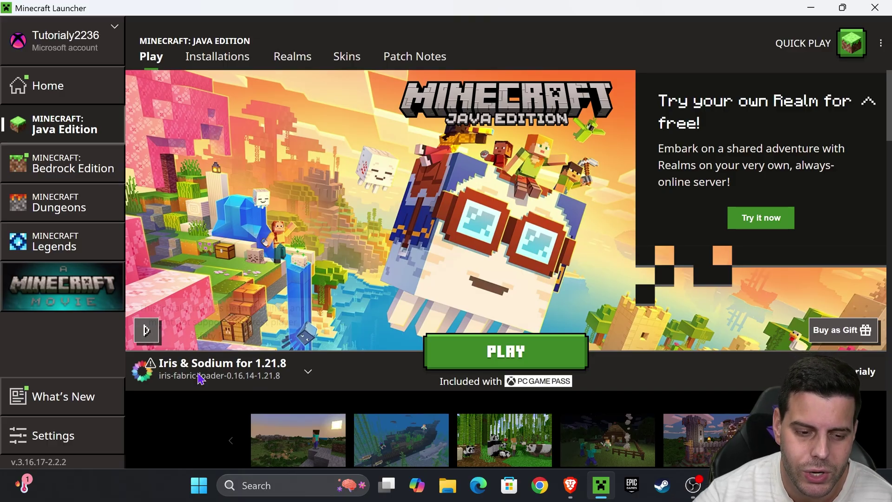
mouse_move(233, 372)
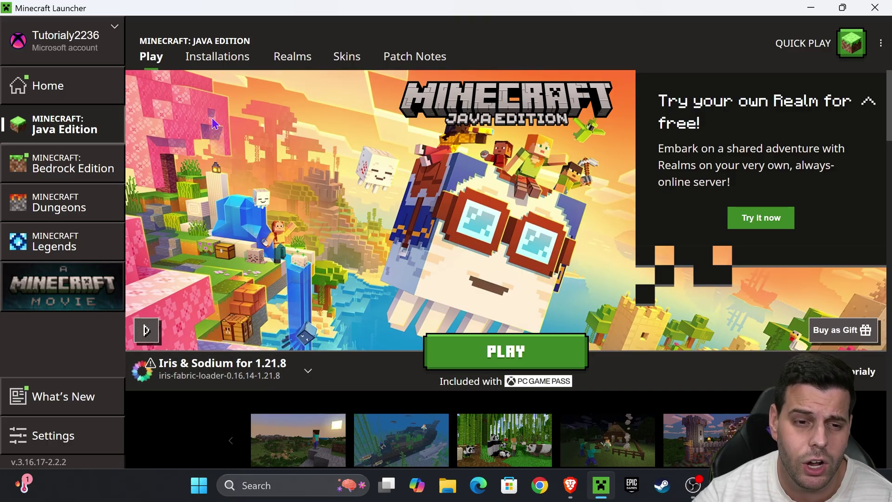
left_click(226, 58)
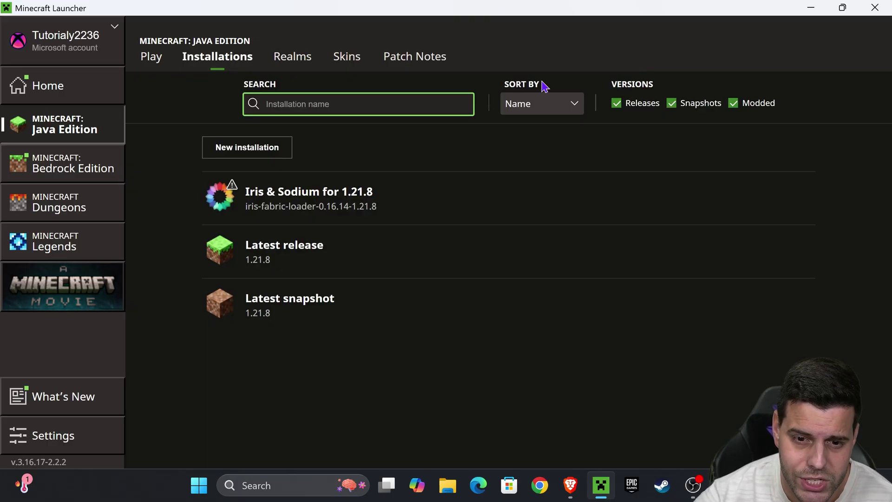
left_click(733, 105)
left_click(733, 104)
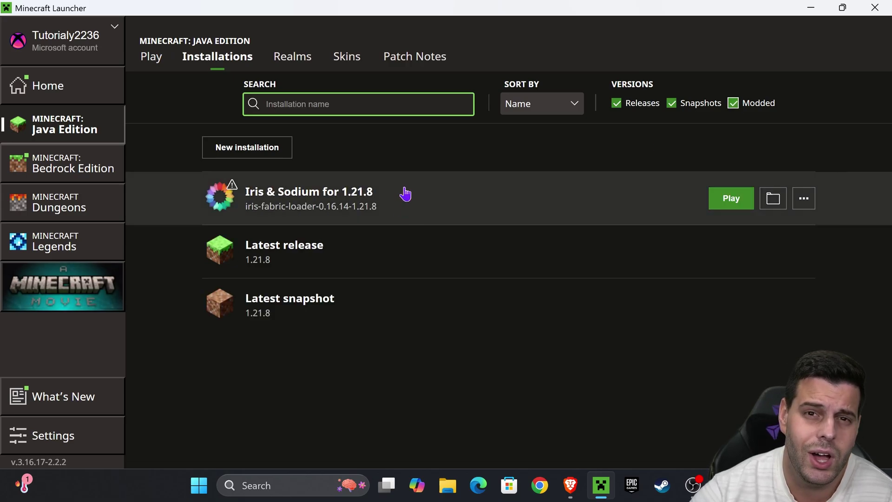
Launch the Iris & Sodium for 1.21.8 installation, accepting the risks and suppressing further warnings about it.
left_click(732, 203)
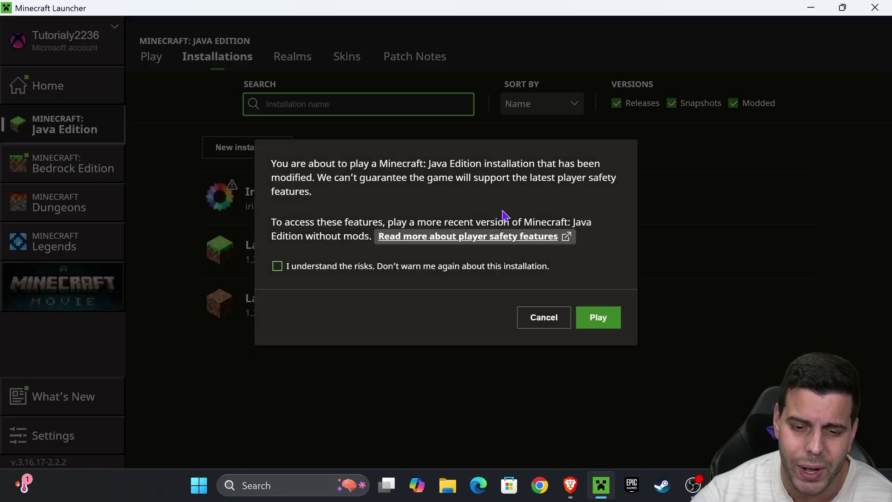
left_click(401, 268)
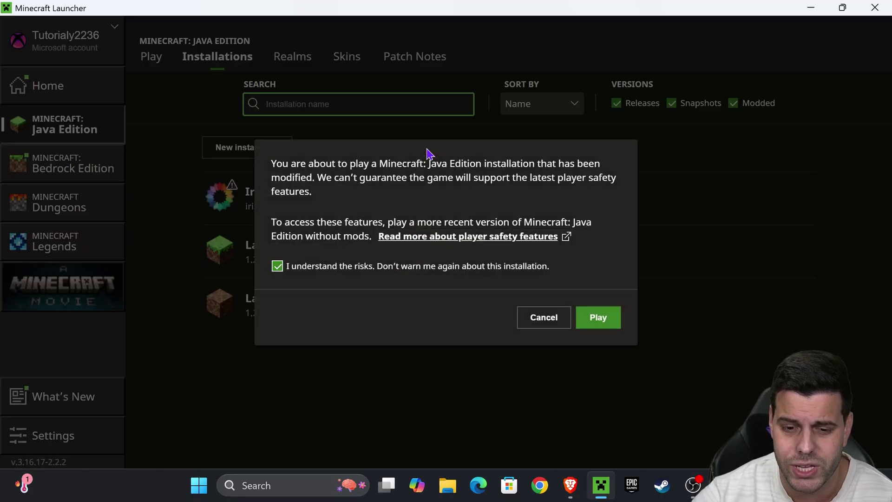
left_click(599, 320)
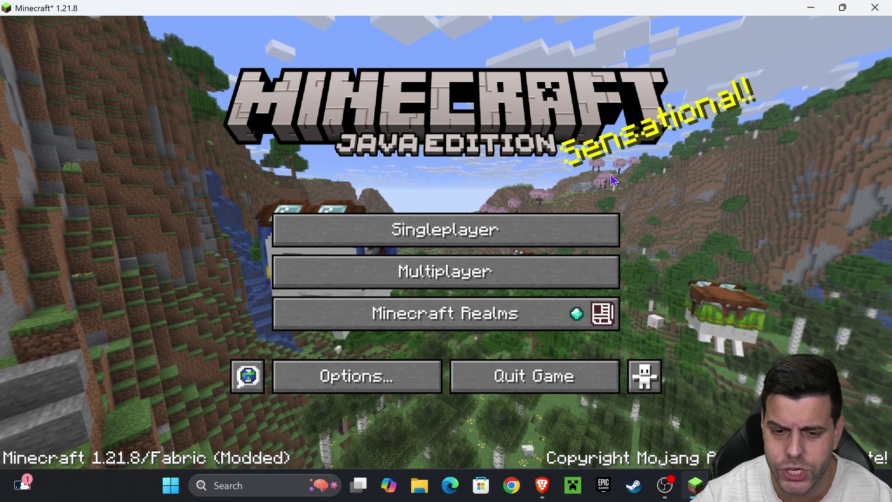
Create a new singleplayer world named New World with the game mode set to Creative.
left_click(514, 231)
left_click(602, 395)
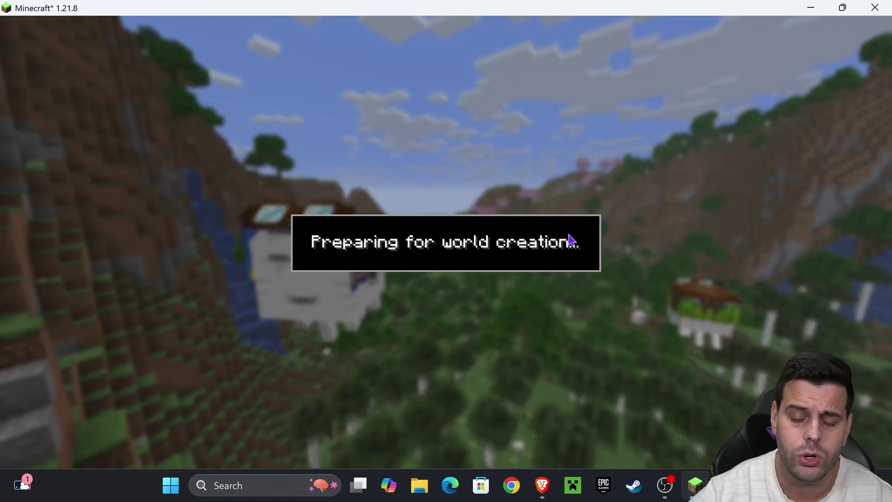
left_click(498, 177)
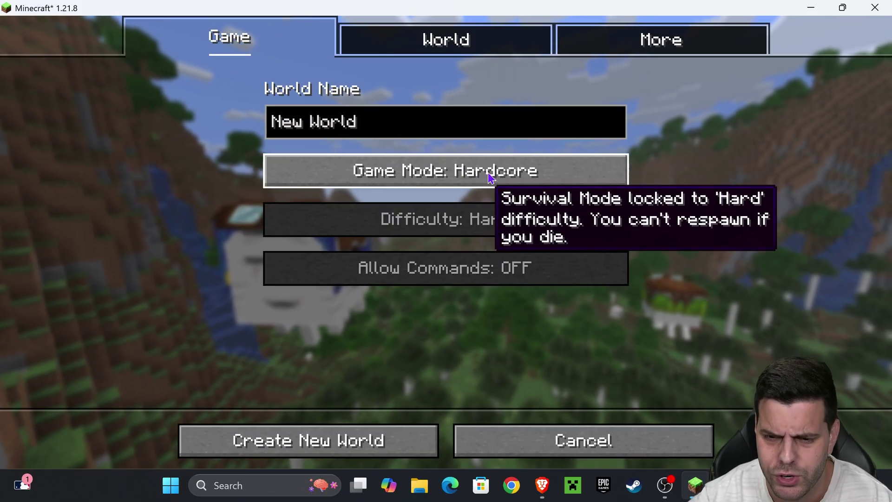
left_click(499, 177)
left_click(375, 437)
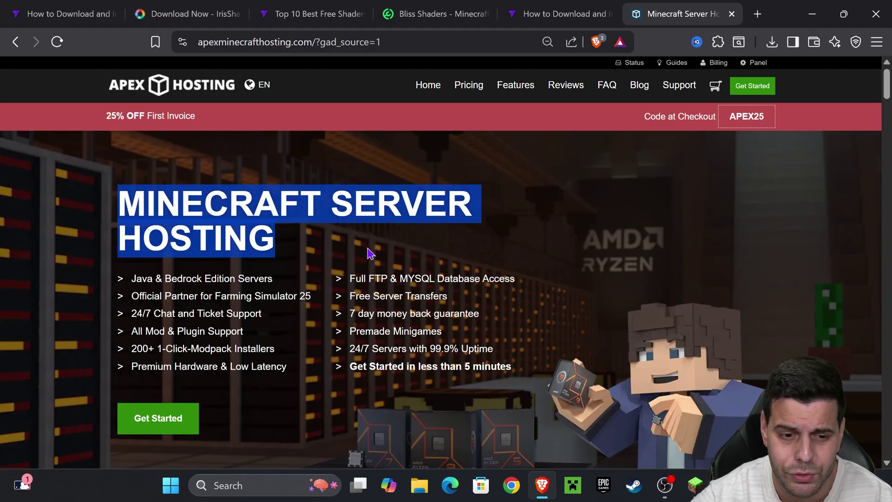
Minimise the browser, return to the Minecraft world and switch to the front-facing third-person view.
left_click(812, 14)
left_click(514, 154)
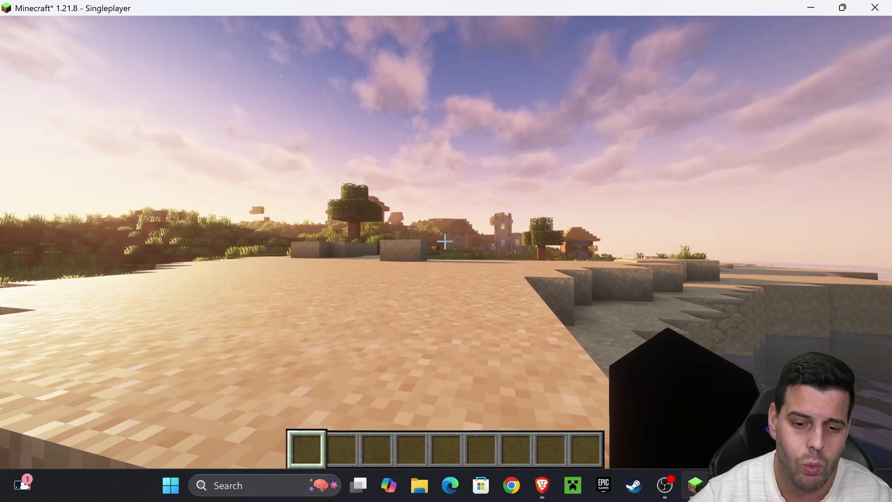
key("F5")
key("F5")
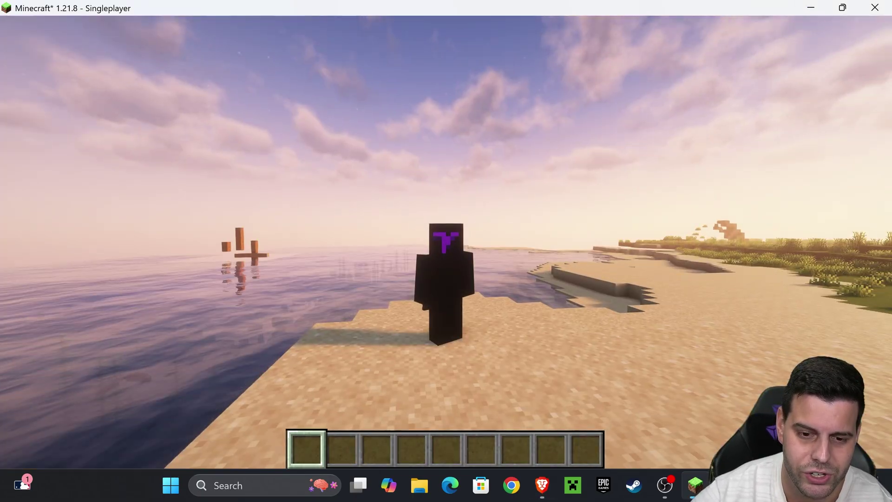
Turn the shaders off and walk the character along the beach.
key("k")
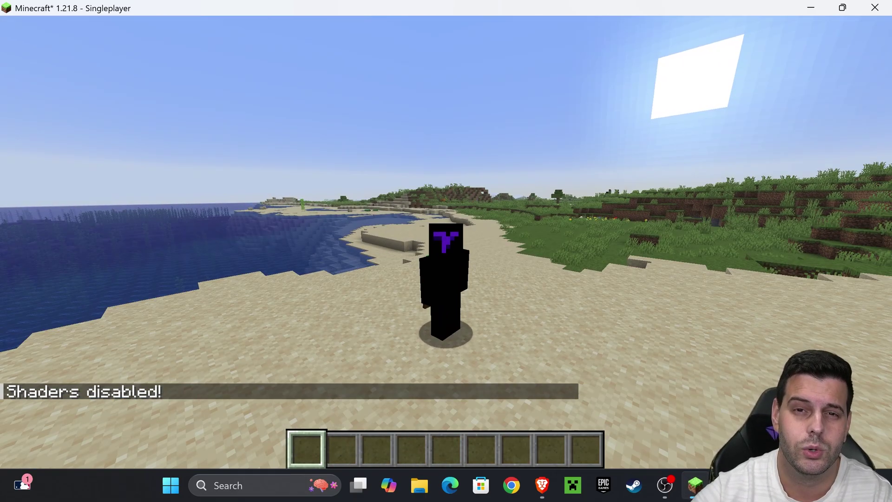
key("w")
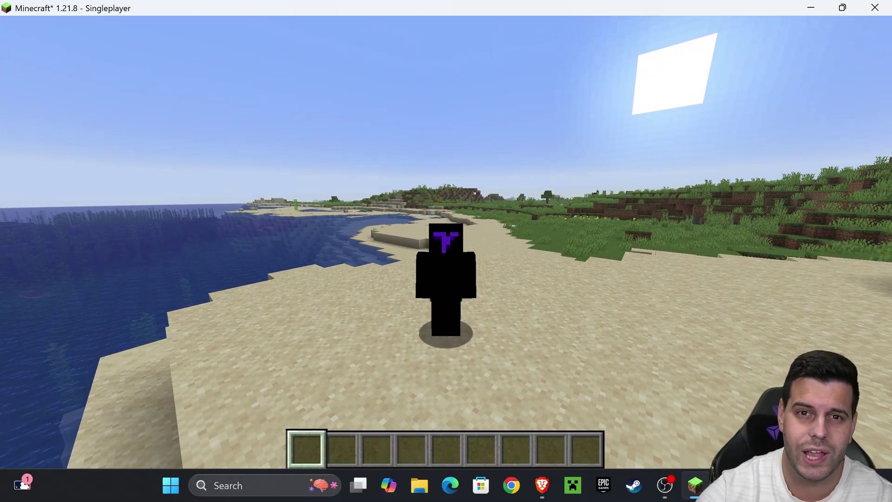
key("w")
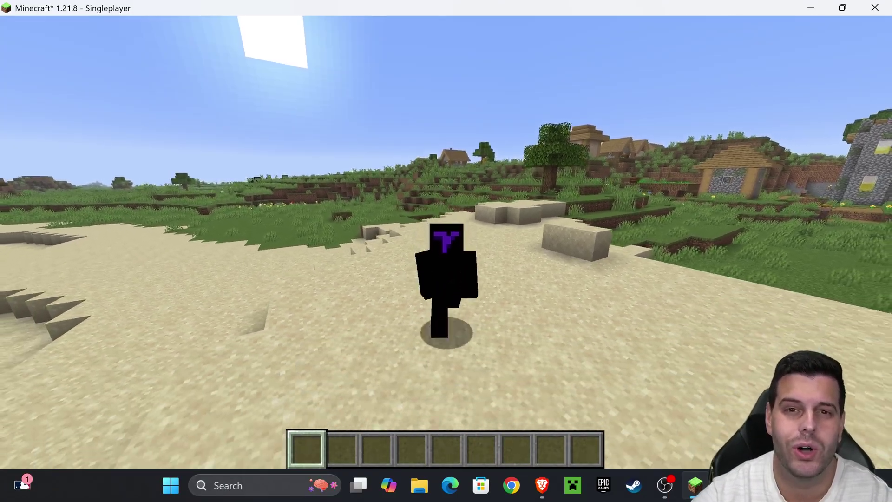
Open the Shader Packs screen from the video settings and look through the installed packs.
key("Escape")
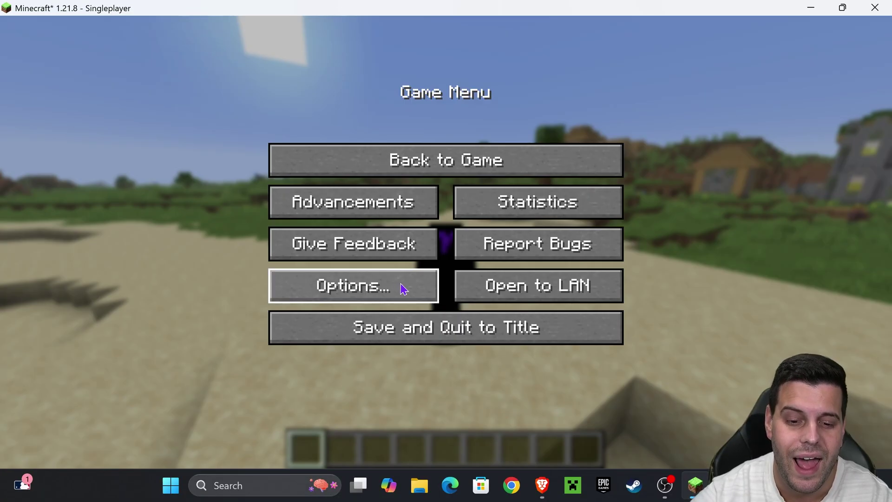
left_click(378, 289)
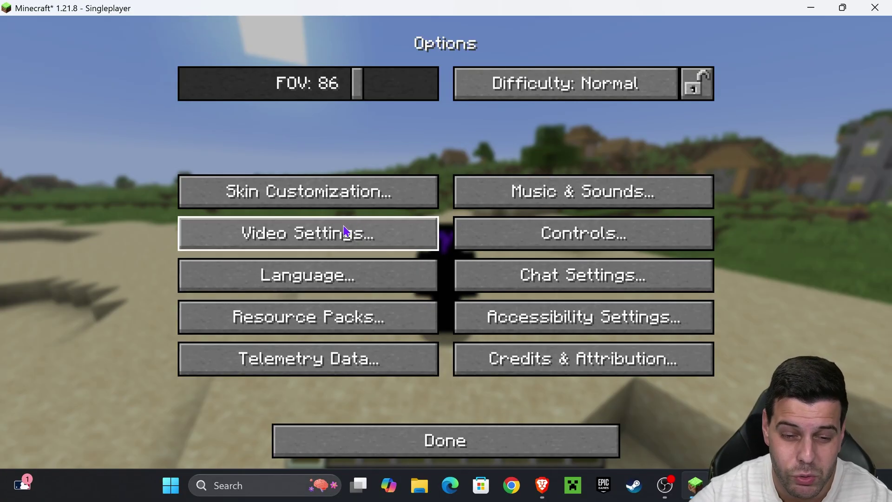
left_click(364, 241)
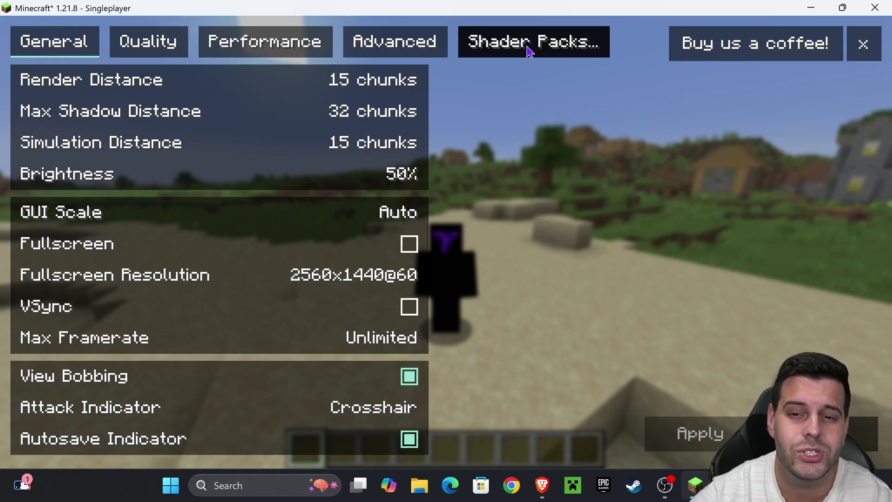
left_click(559, 50)
scroll(511, 186, "down", 3)
scroll(493, 190, "up", 3)
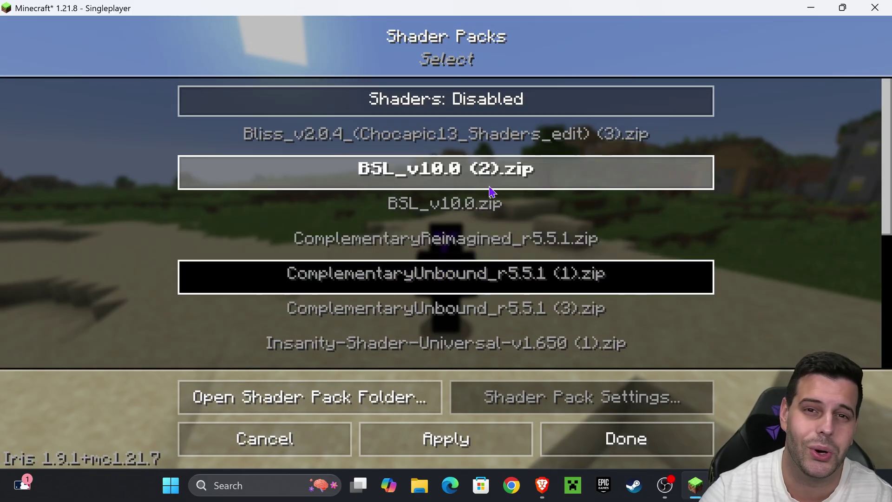
scroll(459, 201, "down", 5)
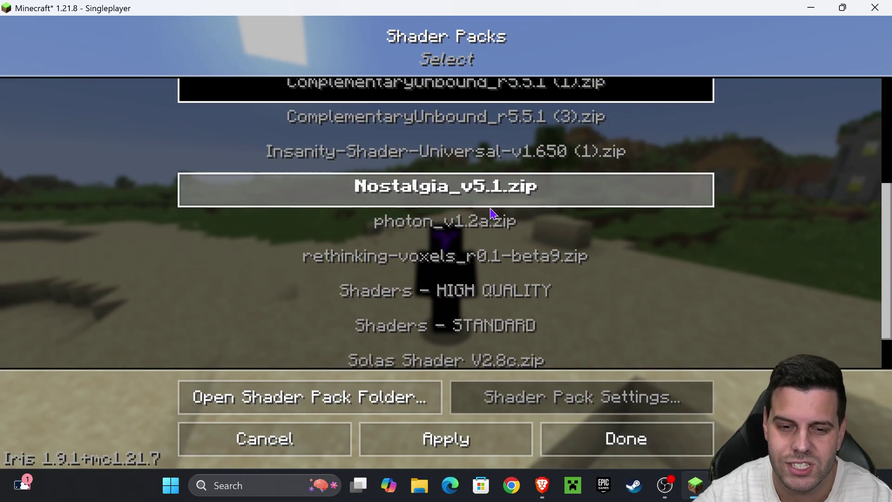
scroll(597, 233, "up", 5)
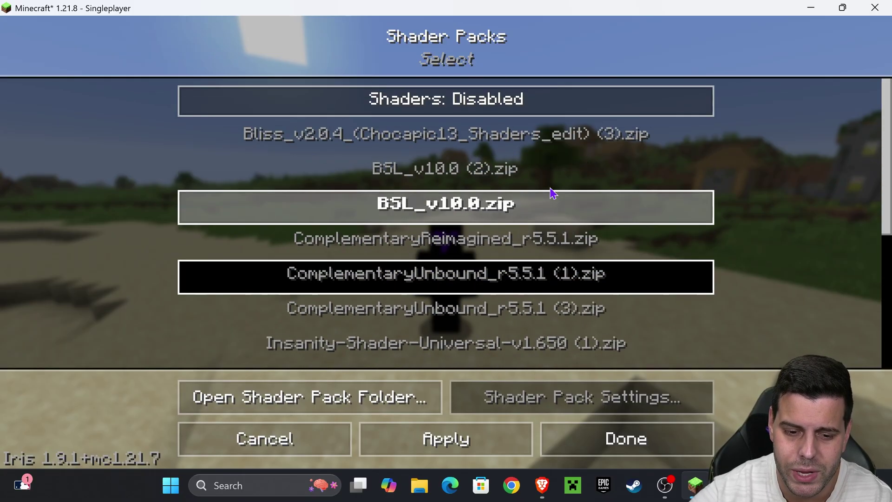
Shrink the Minecraft window beside the desktop, add Bliss_v2.0.4_(Chocapic13_Shaders_edit) (4).zip to its shader packs, and maximise the window again.
left_click_drag(598, 7, 726, 81)
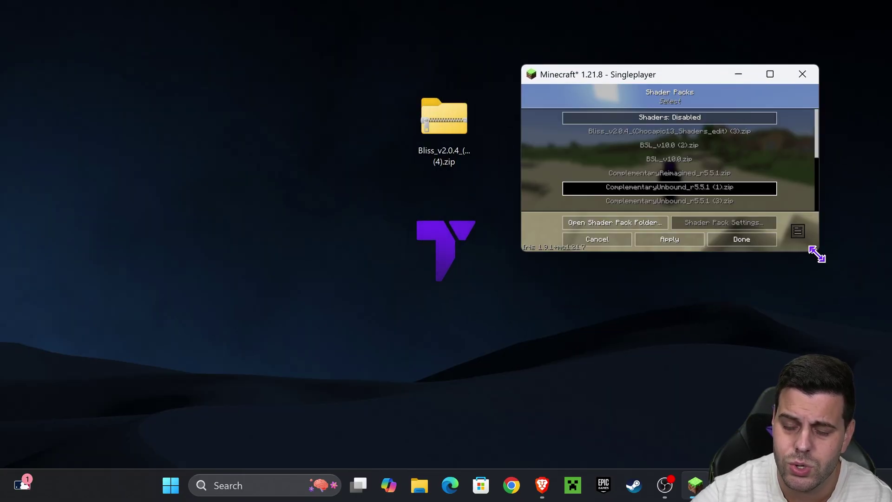
left_click_drag(816, 254, 870, 416)
left_click_drag(687, 74, 677, 55)
left_click_drag(437, 139, 194, 138)
left_click_drag(303, 51, 139, 176)
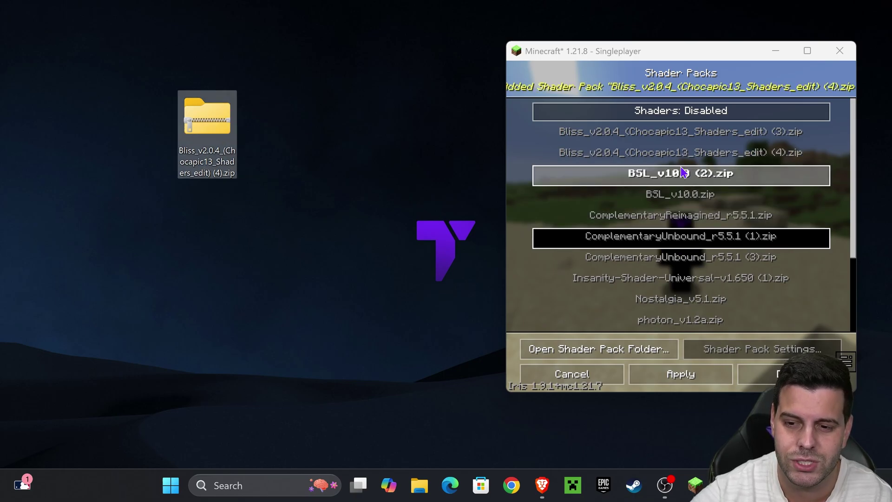
left_click(807, 51)
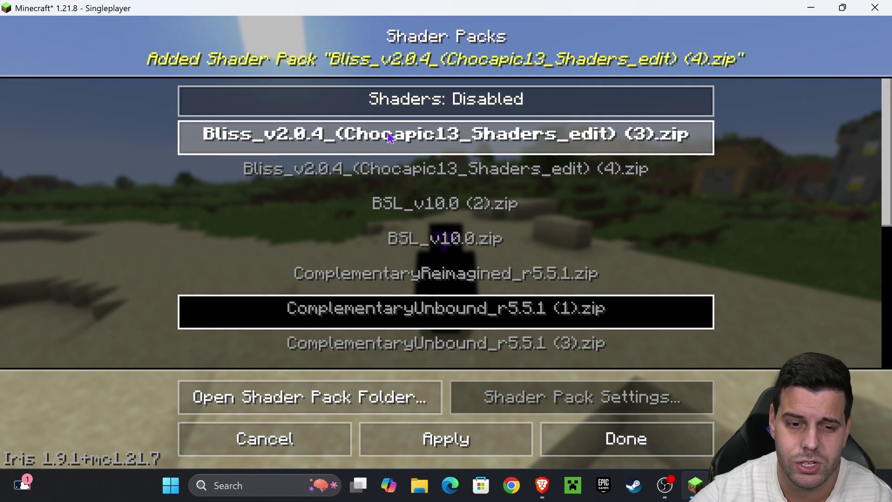
Apply the shader pack Bliss_v2.0.4_(Chocapic13_Shaders_edit) (3).zip and return to the game world.
left_click(610, 139)
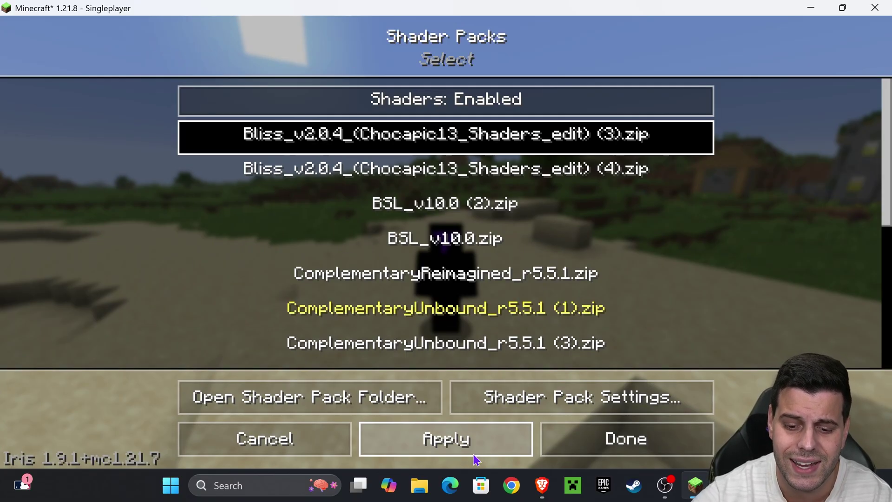
left_click(504, 439)
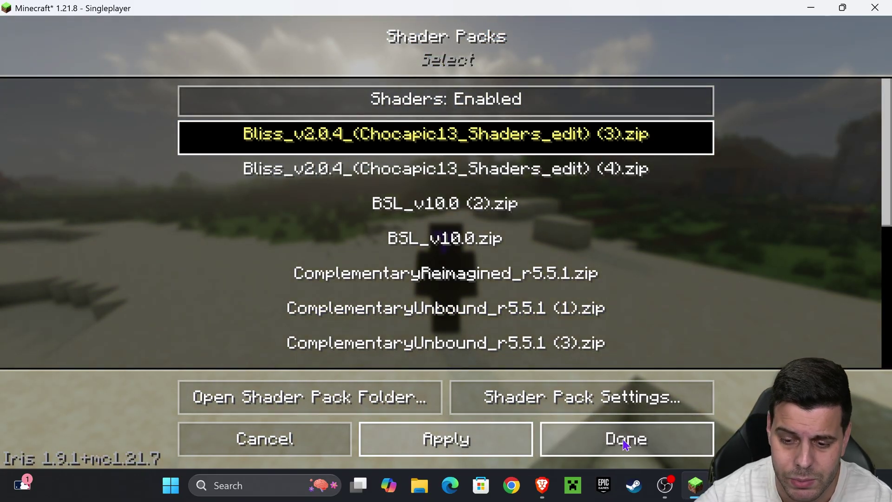
left_click(624, 440)
key("Escape")
key("Escape")
key("Escape")
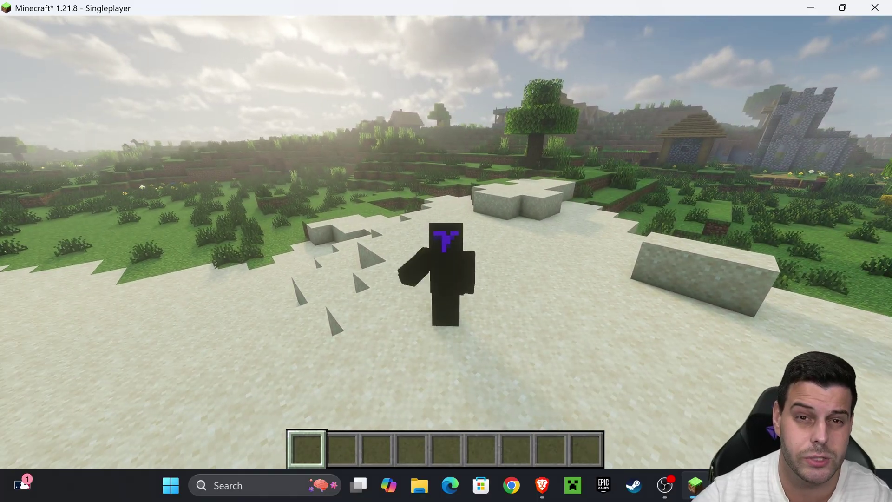
Toggle the shaders off and back on to compare the scenery.
key("k")
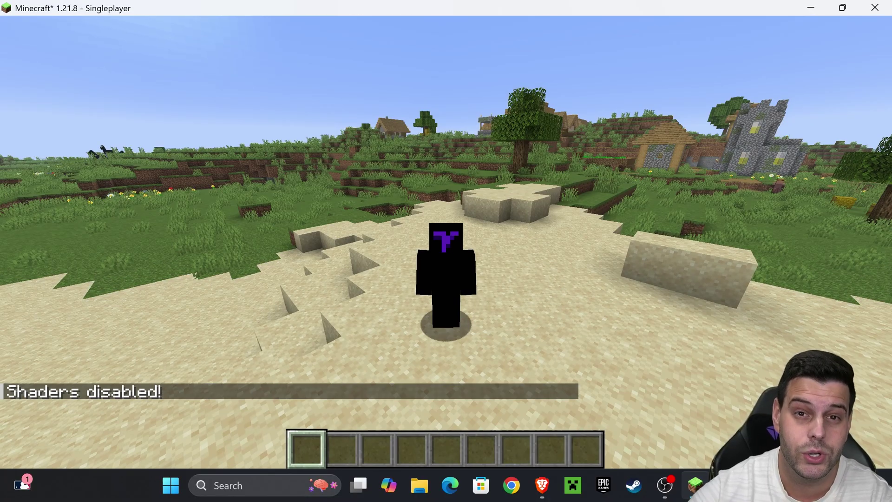
key("k")
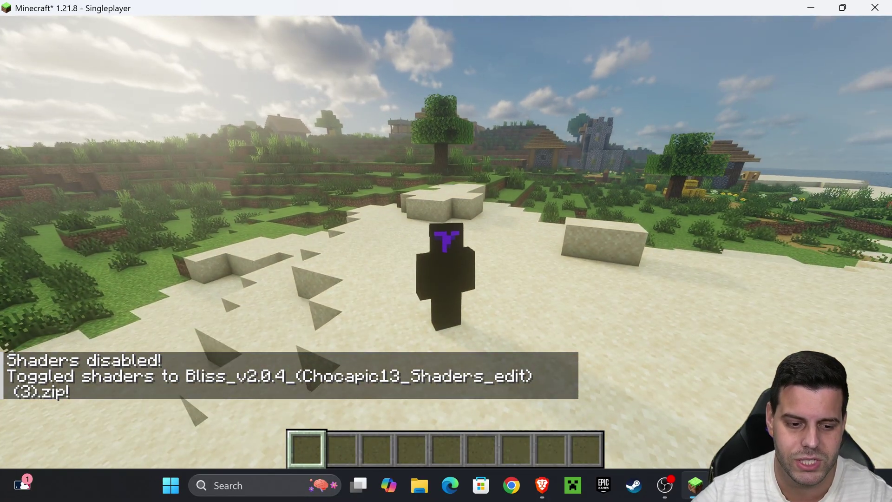